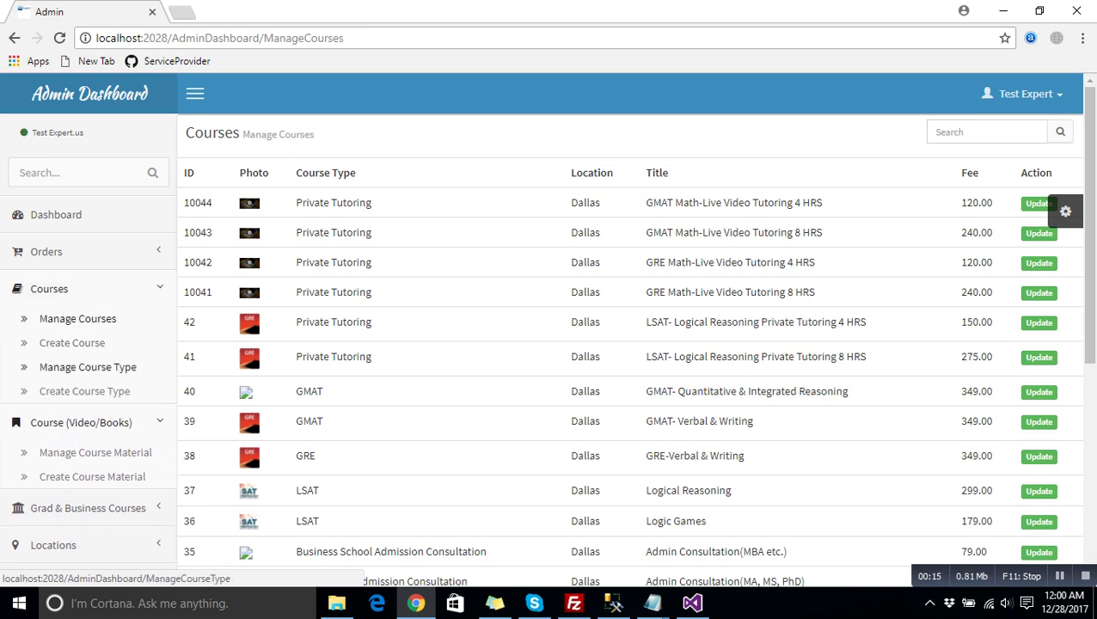
Step: View the course type list, and review the edit form of the GMAT- Quantitative & Integrated Reasoning course from the course list
click(88, 367)
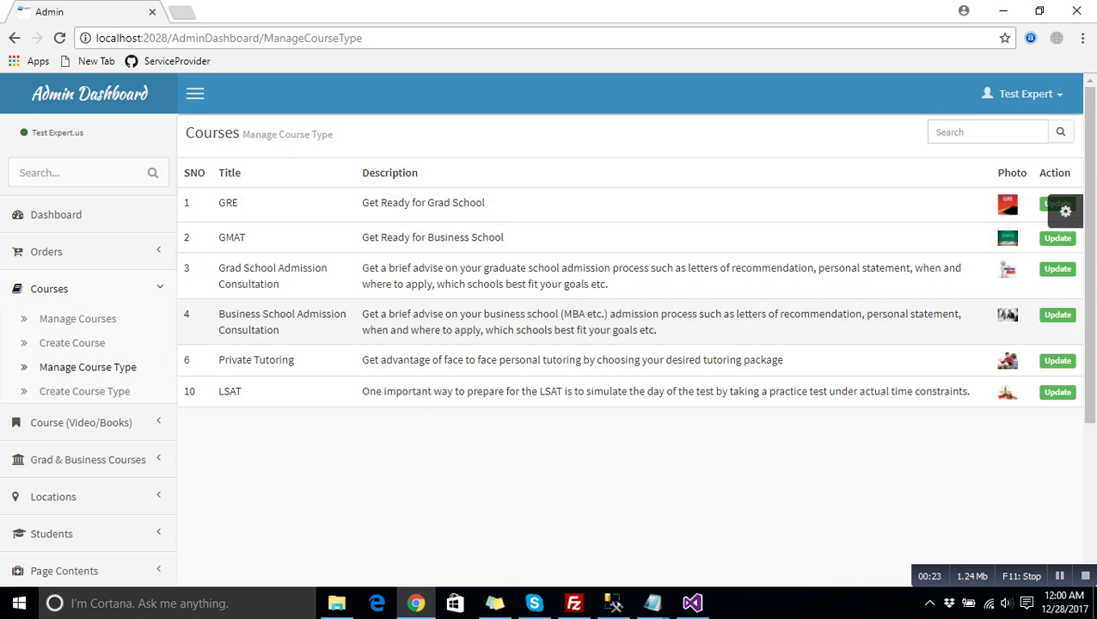
click(77, 318)
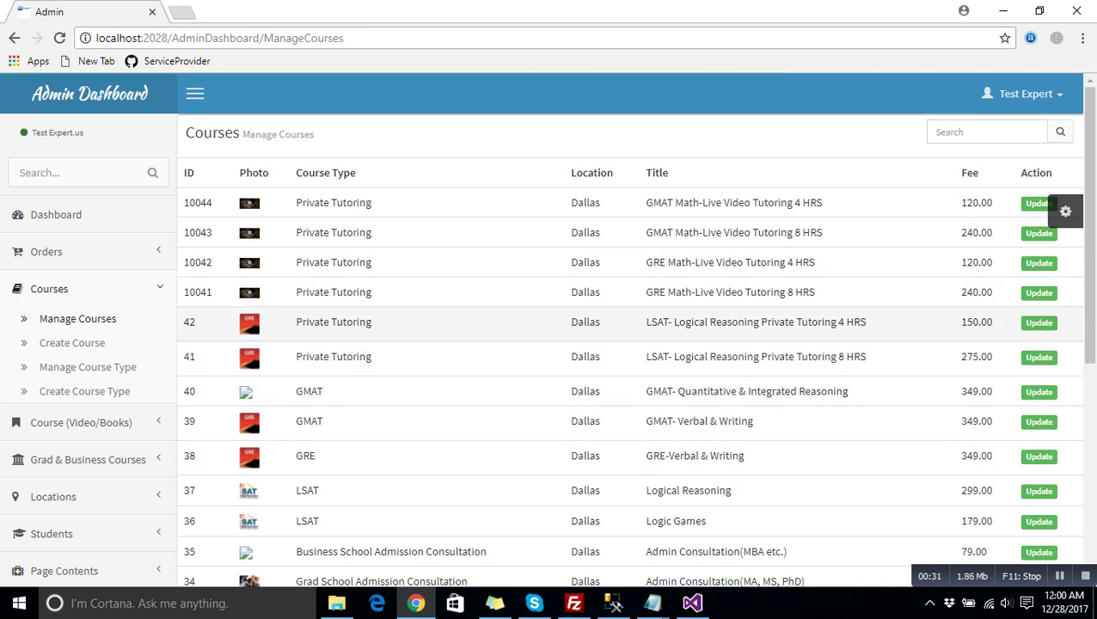
click(1038, 392)
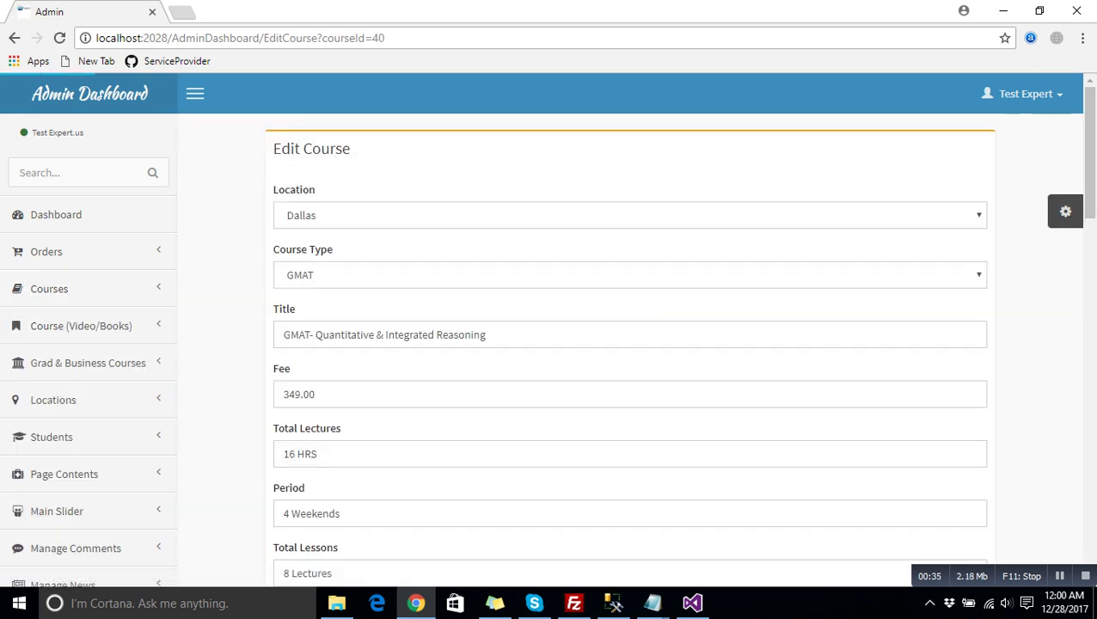
scroll(630, 344, down, 3)
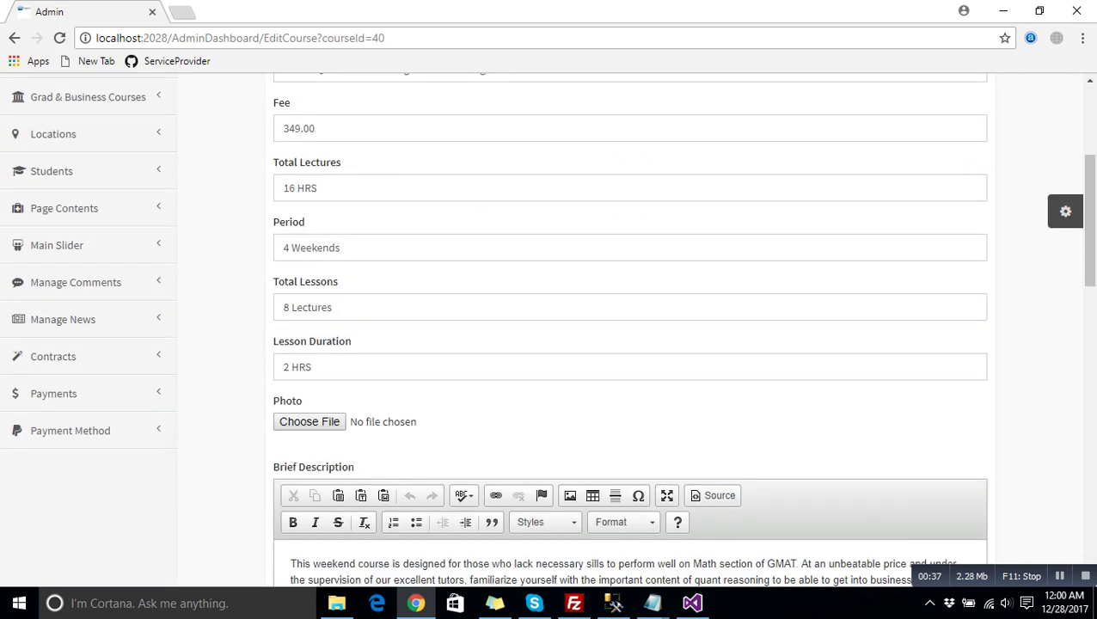
scroll(631, 344, up, 3)
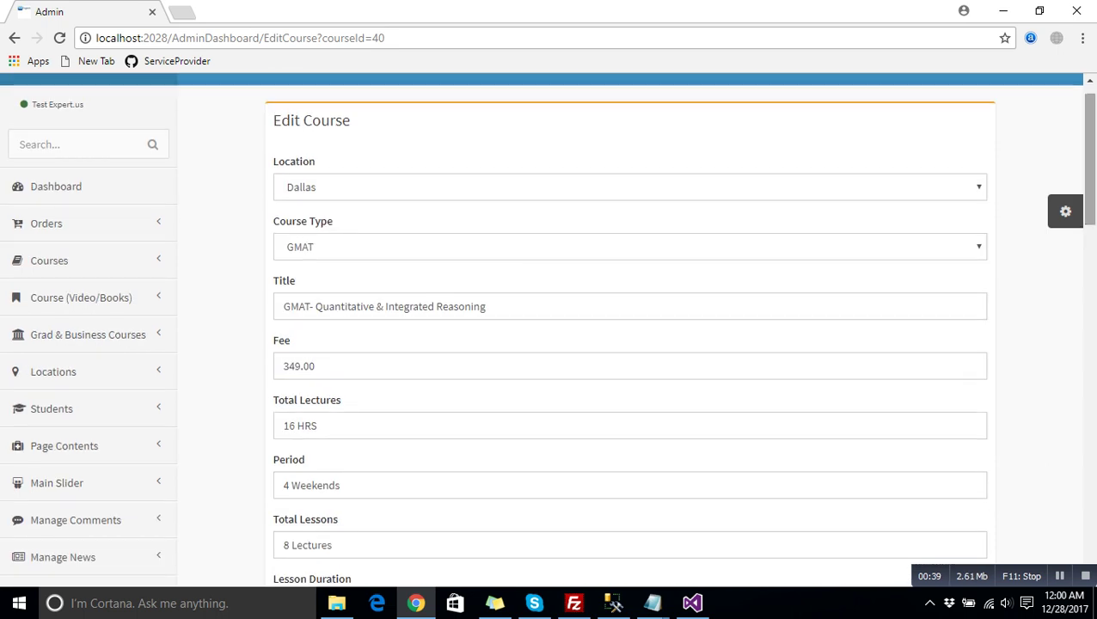
key(alt+Left)
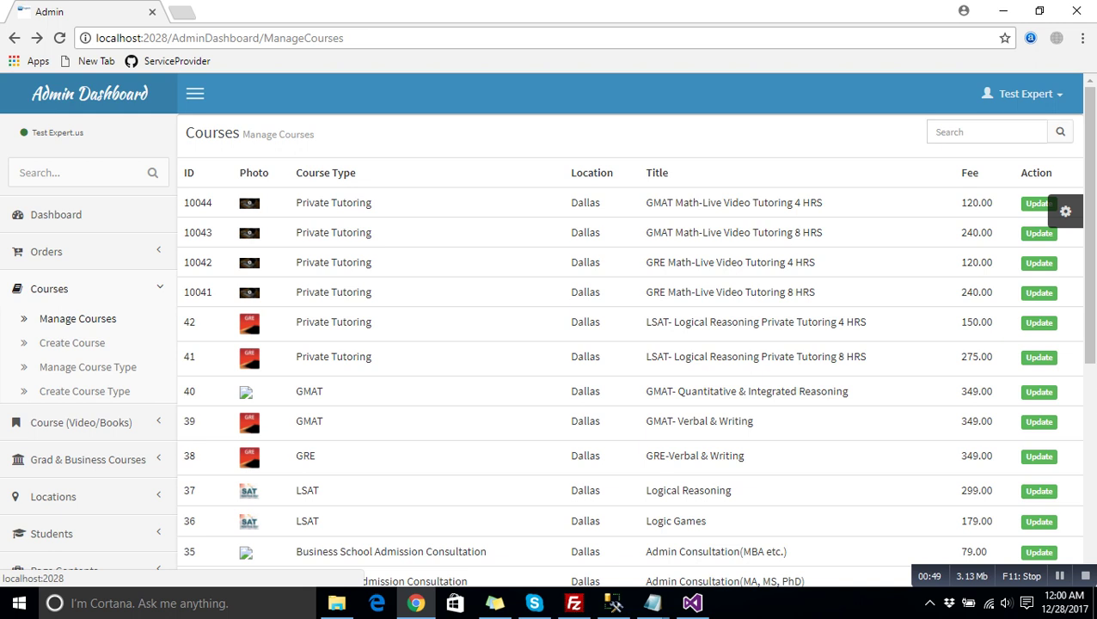
Step: Open the public Test Expert site in a new browser tab and look over its home page
right_click(59, 132)
click(112, 145)
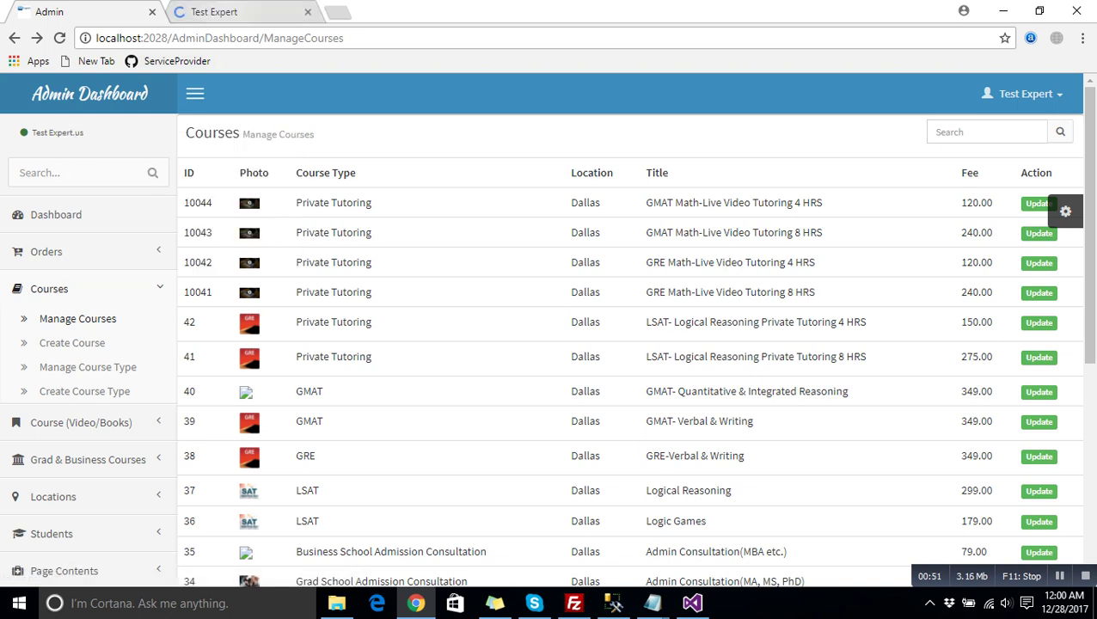
key(ctrl+Tab)
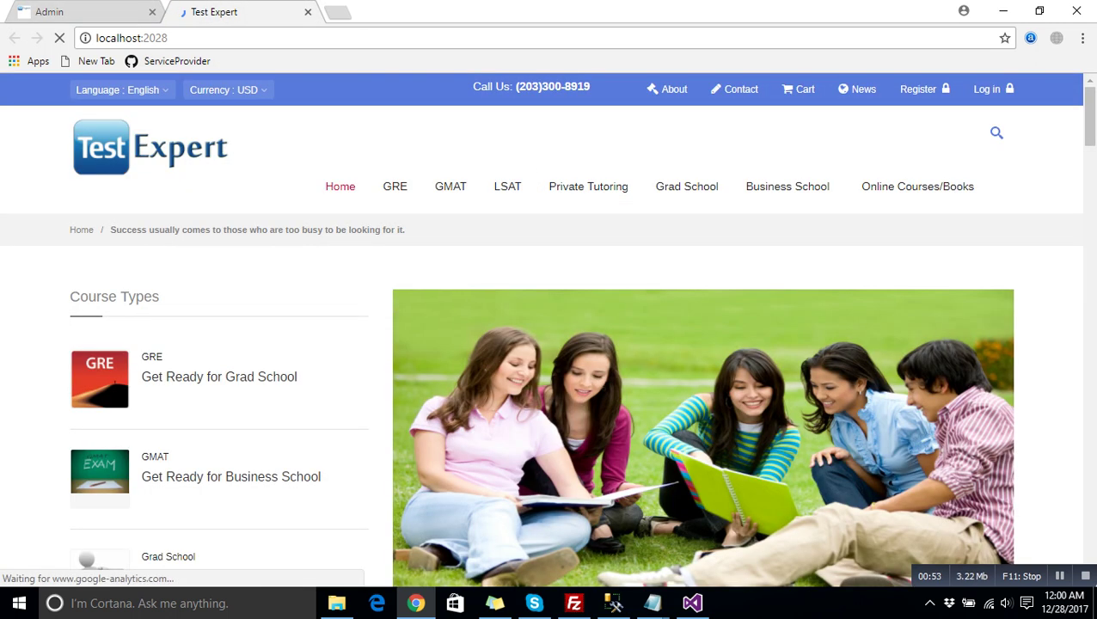
scroll(551, 344, down, 5)
scroll(550, 344, up, 4)
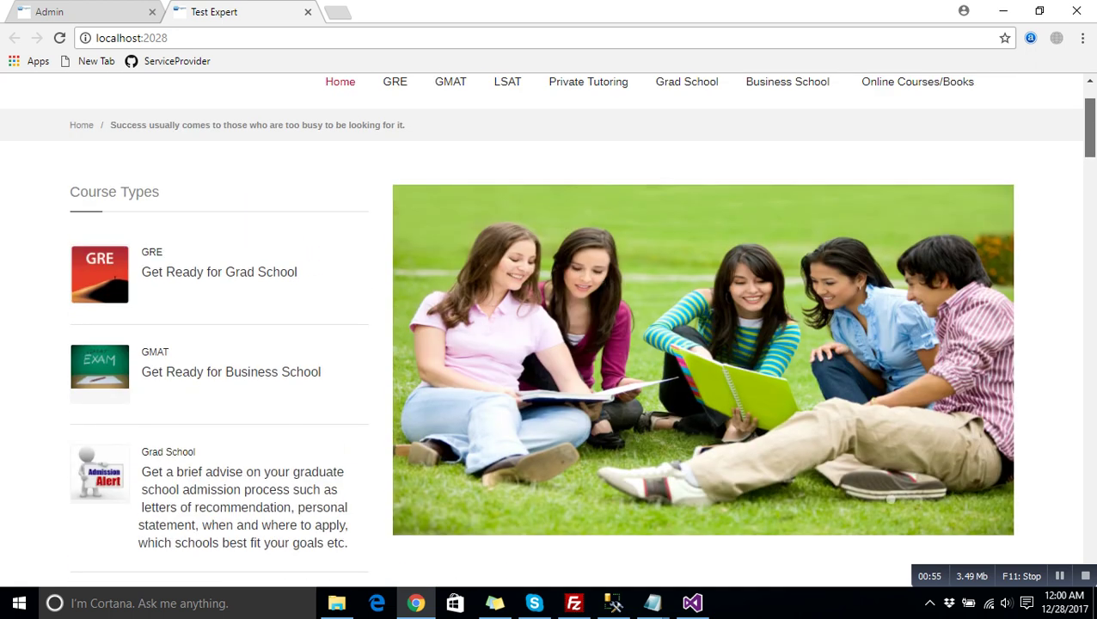
scroll(550, 344, up, 2)
scroll(550, 344, down, 2)
scroll(550, 344, up, 2)
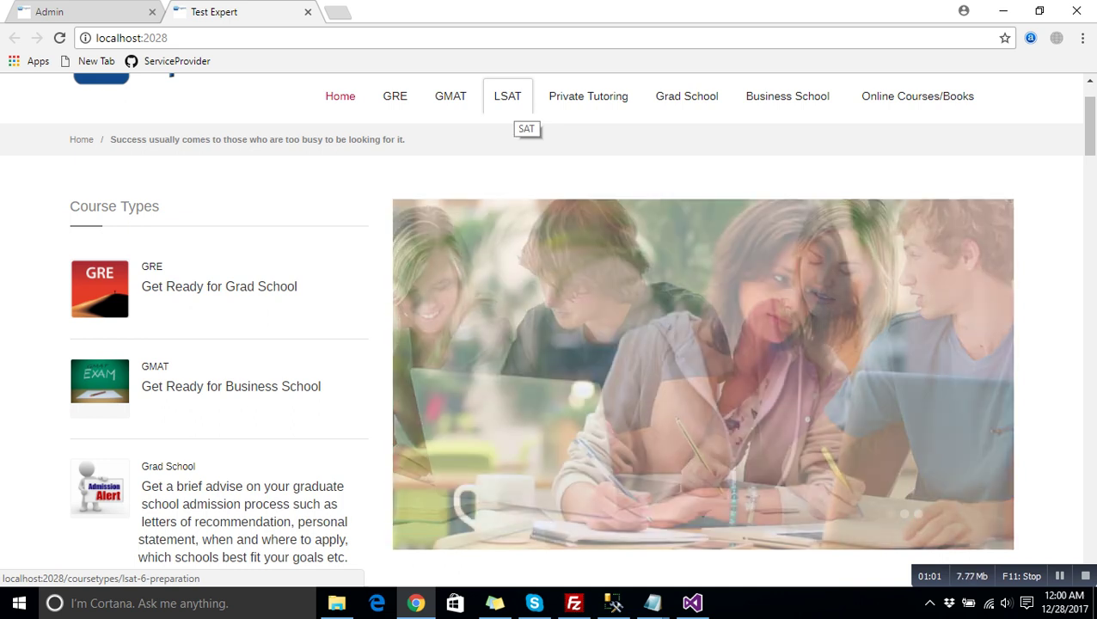
Step: Open the Logical Reasoning course from the LSAT courses and review its schedule, fee and course features
click(509, 103)
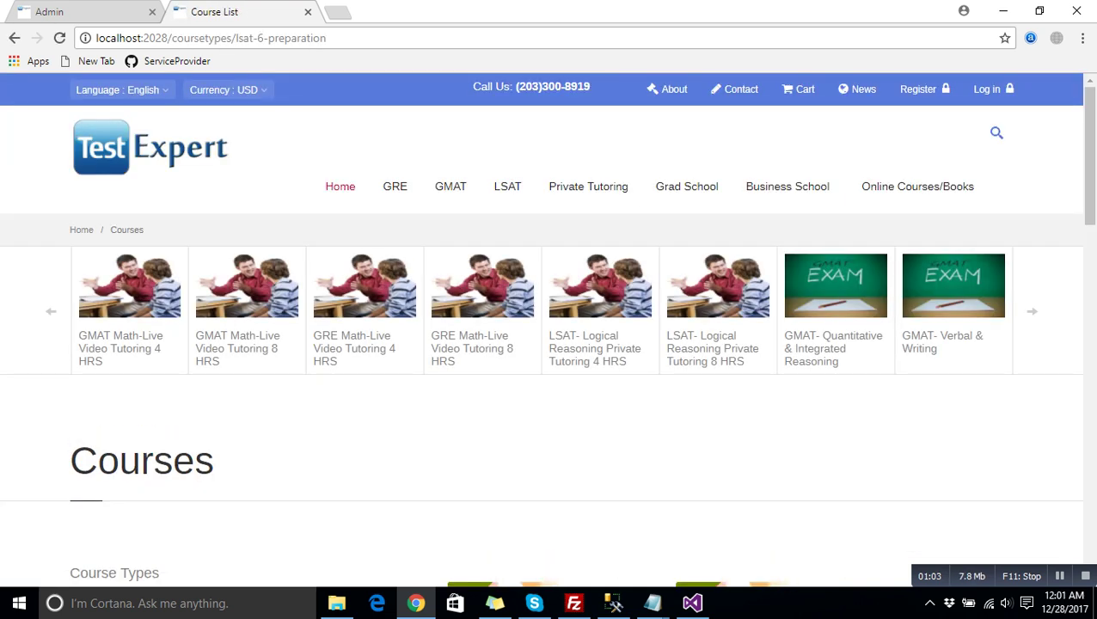
scroll(538, 343, down, 4)
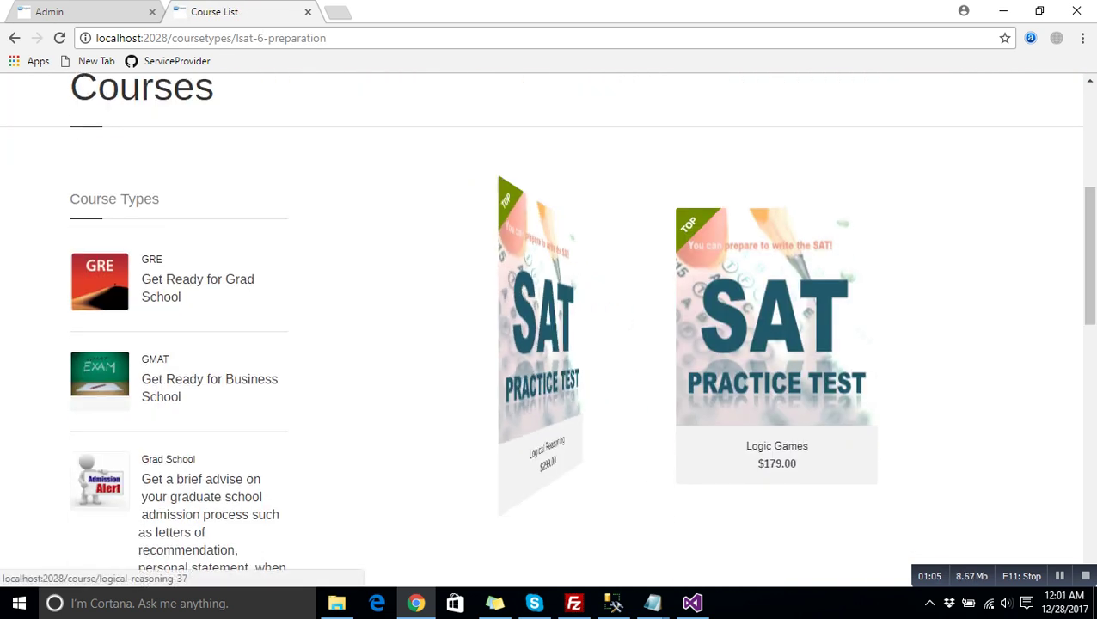
click(548, 448)
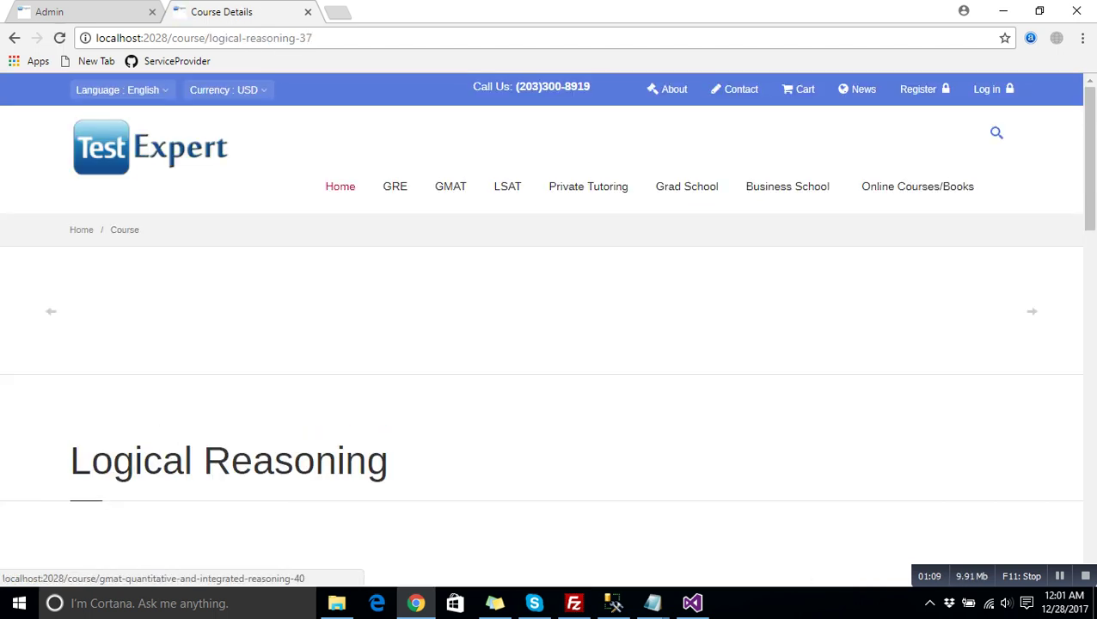
scroll(550, 344, down, 8)
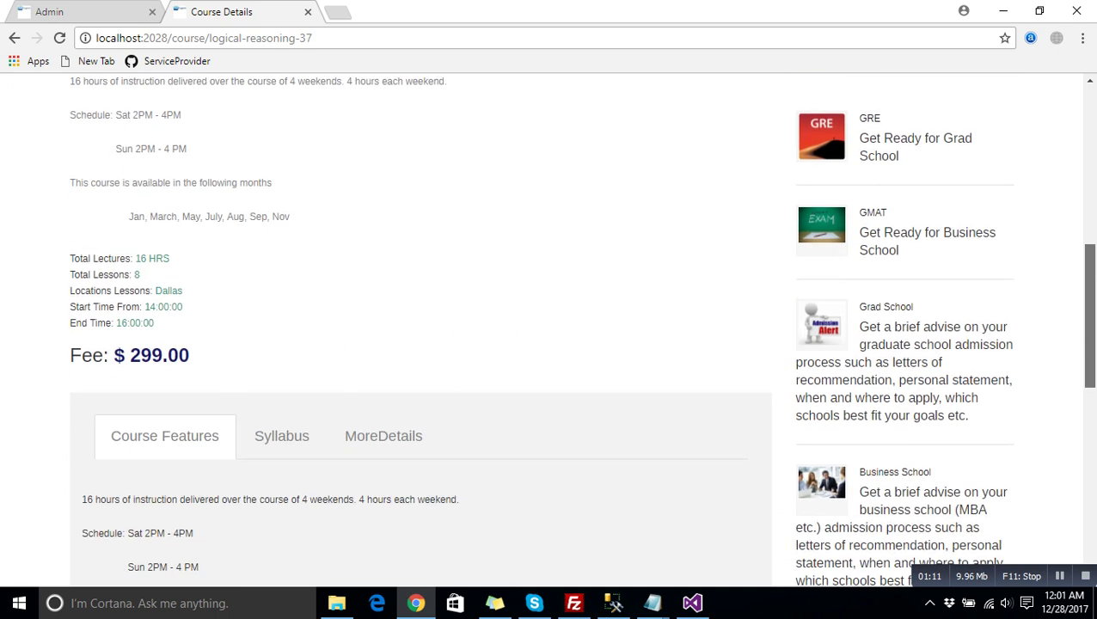
scroll(550, 344, down, 1)
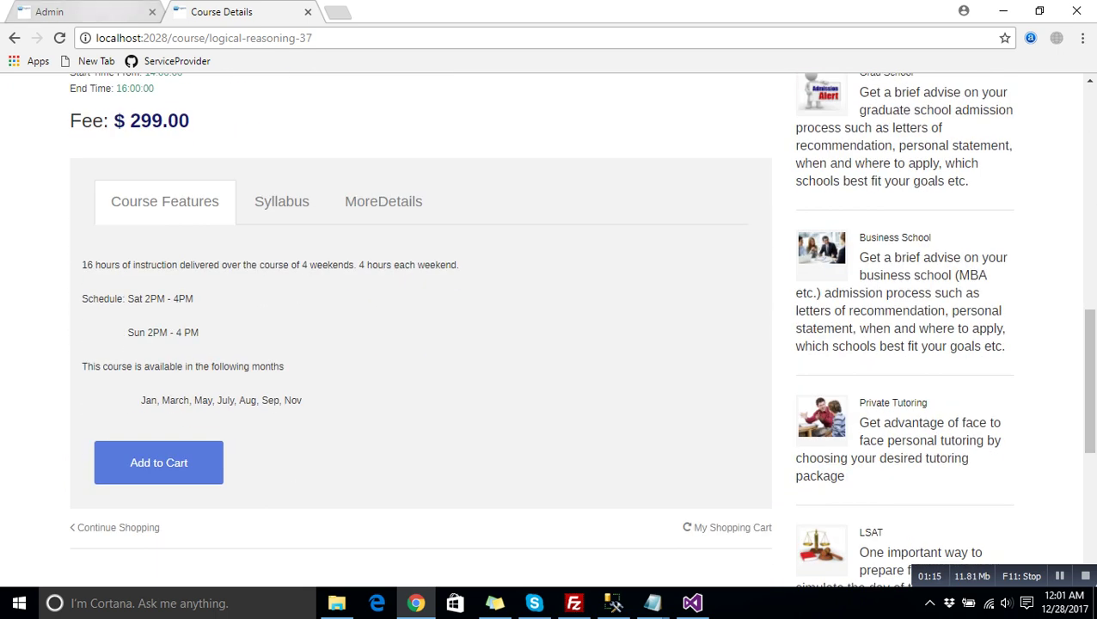
Step: Return to the admin dashboard and display the list of course materials
click(103, 12)
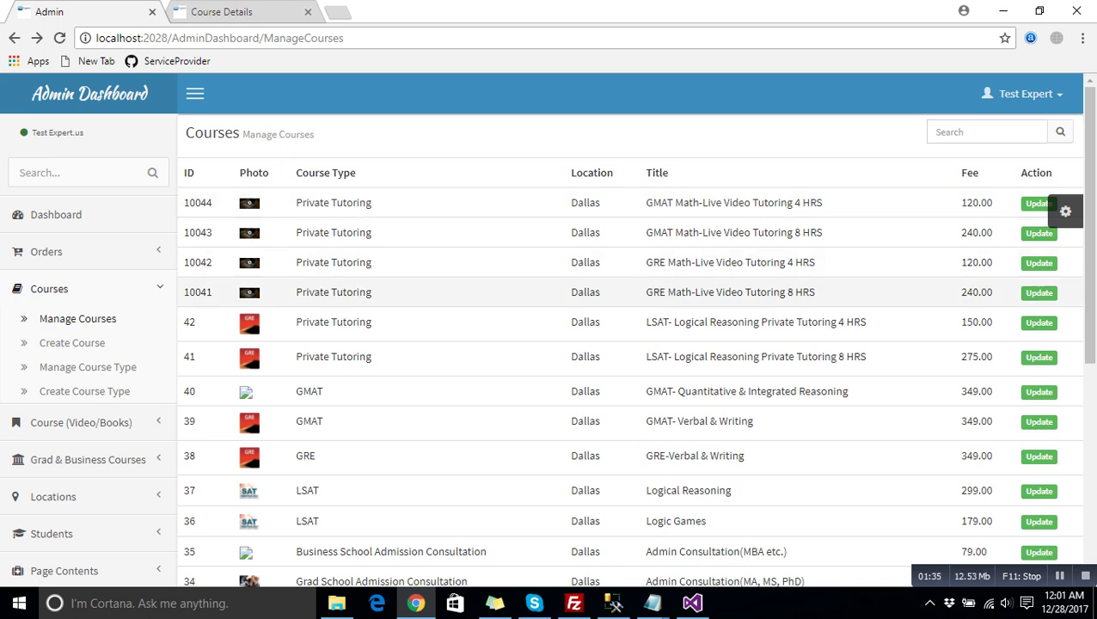
click(49, 289)
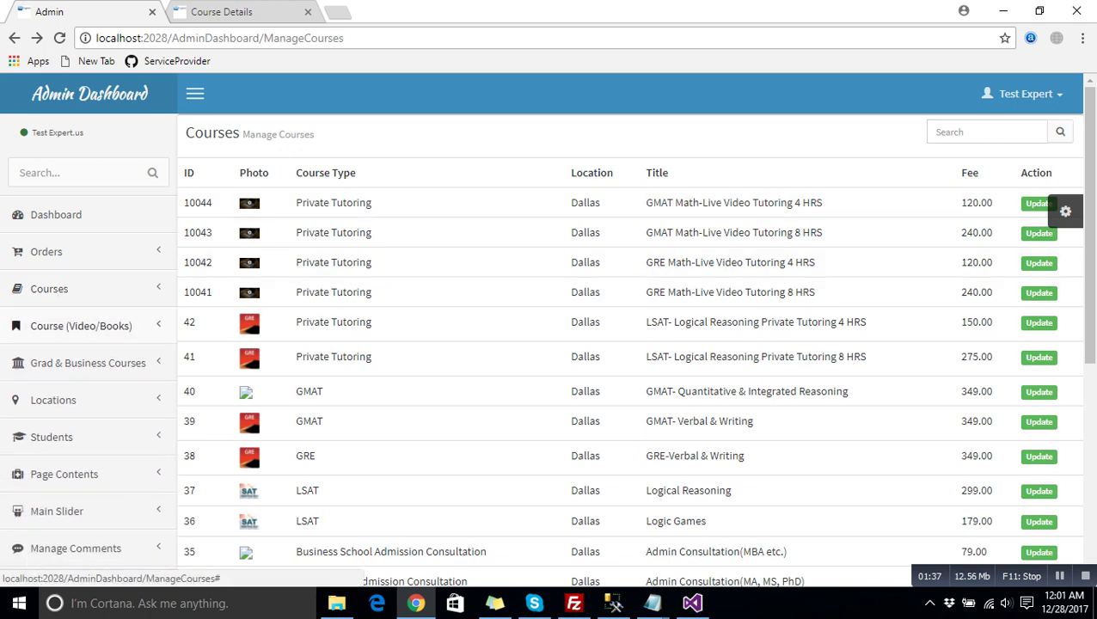
click(81, 326)
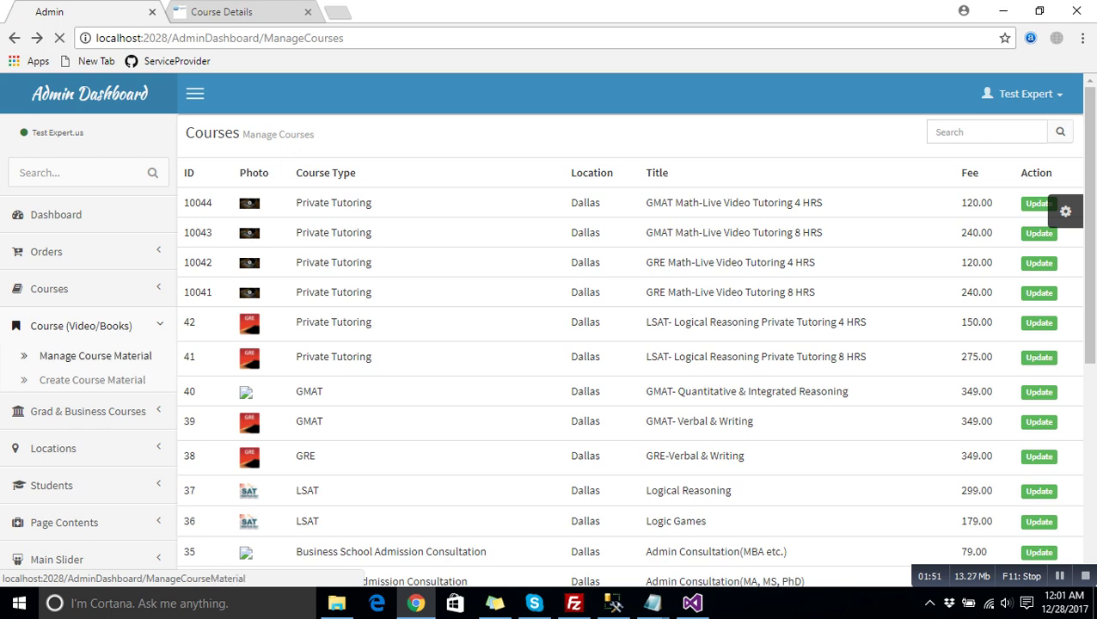
click(95, 355)
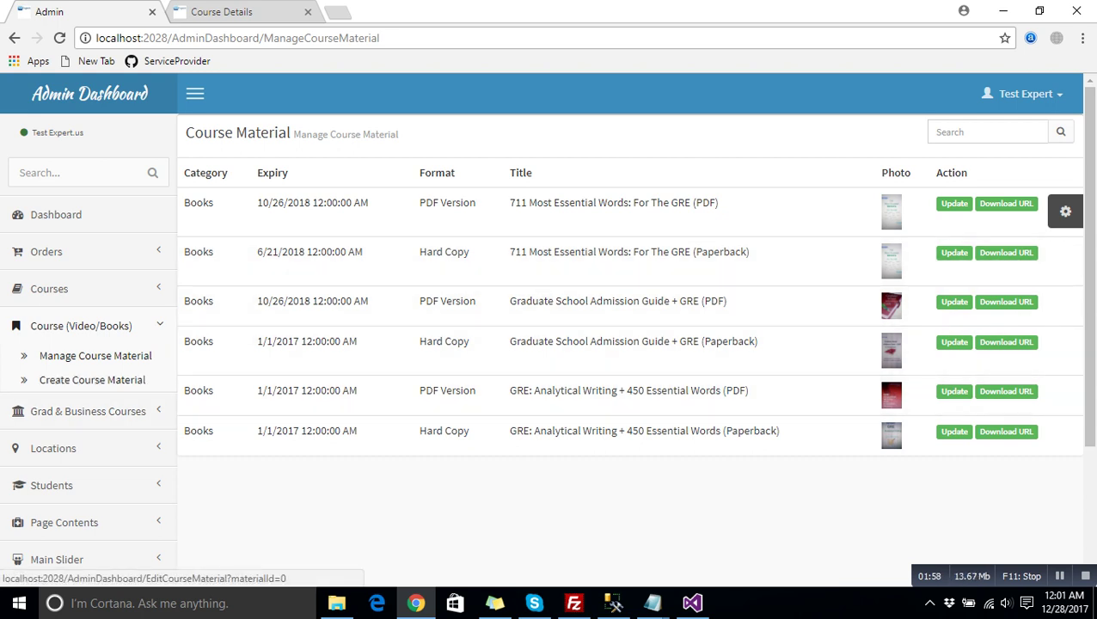
Step: Start a new course material entry with the category Books and the title "Book name"
click(92, 379)
click(509, 195)
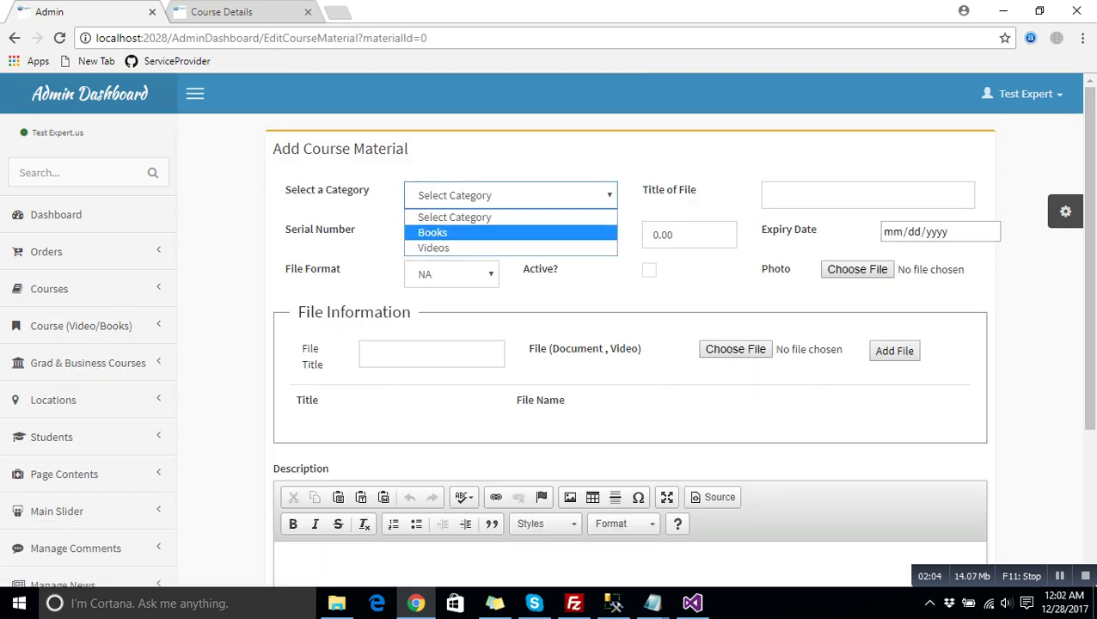
click(432, 232)
click(772, 195)
text(Book name)
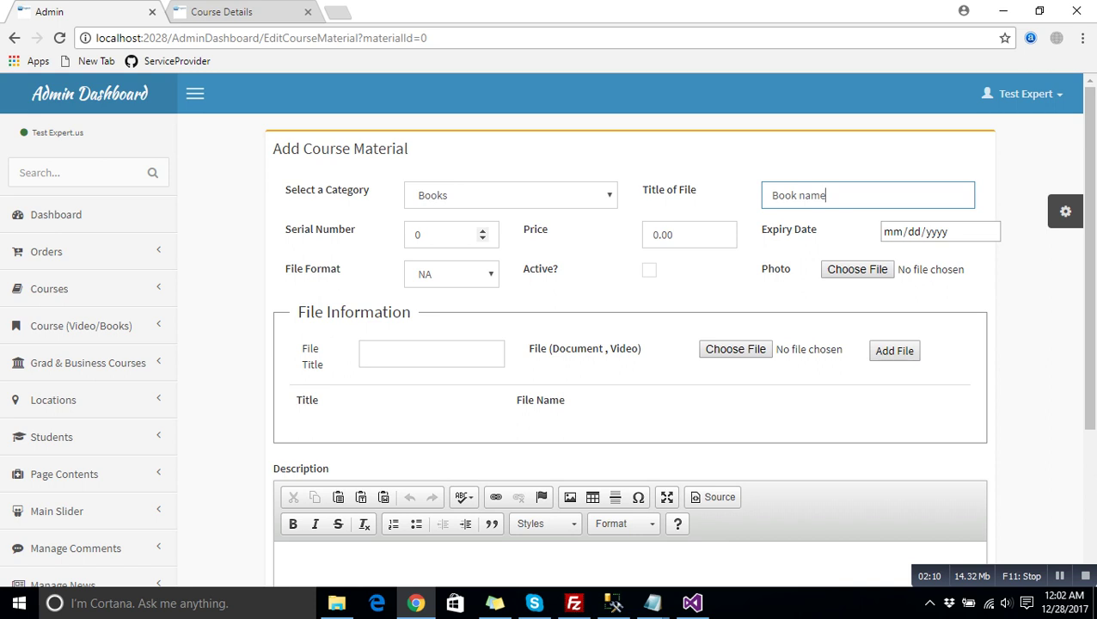
key(Tab)
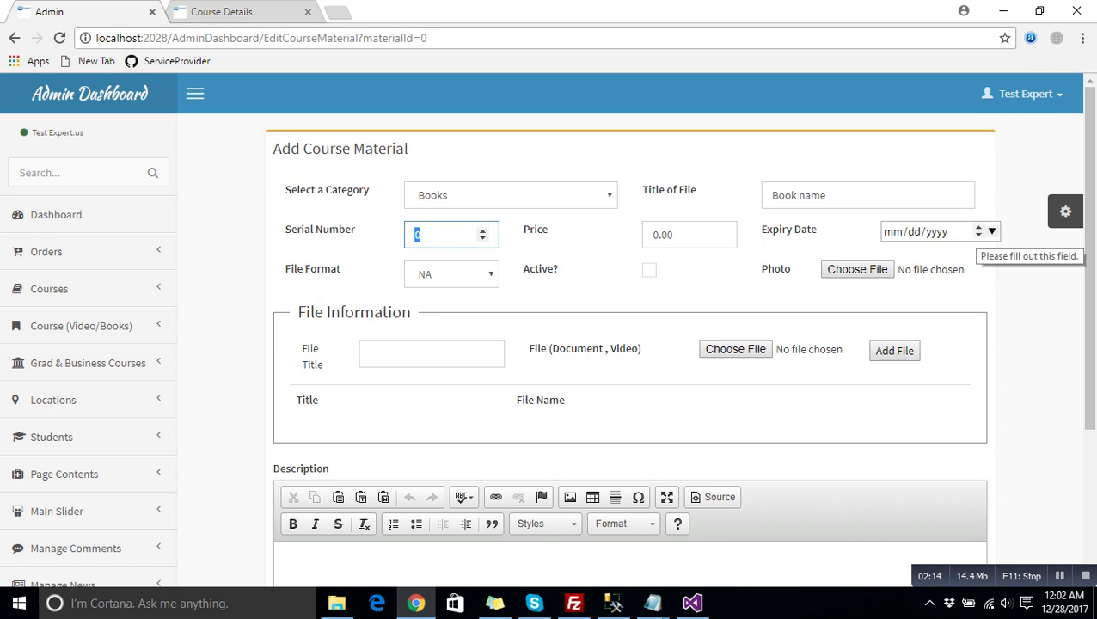
Step: Set the material's expiry date to 12/21/2017 and file format to Hard Copy, and mark it as active
click(991, 231)
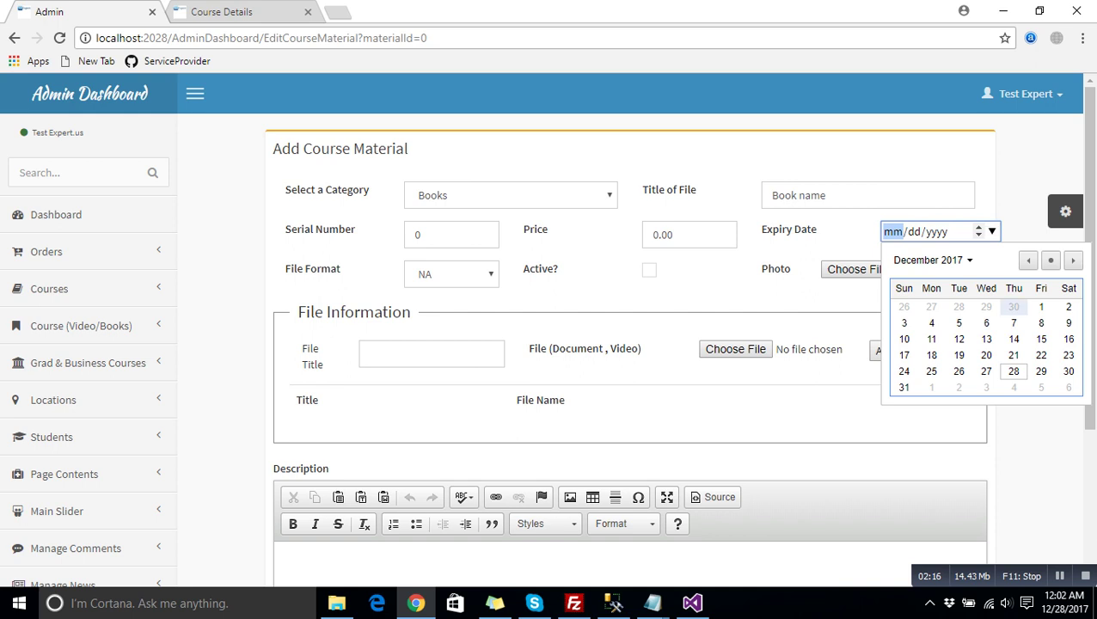
click(1014, 355)
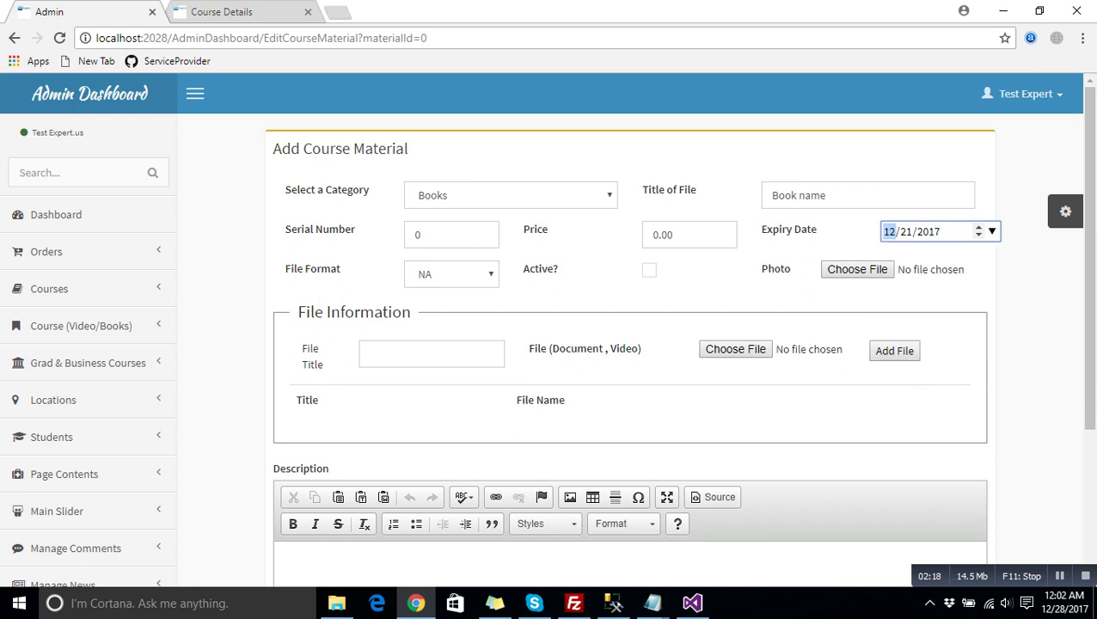
click(452, 273)
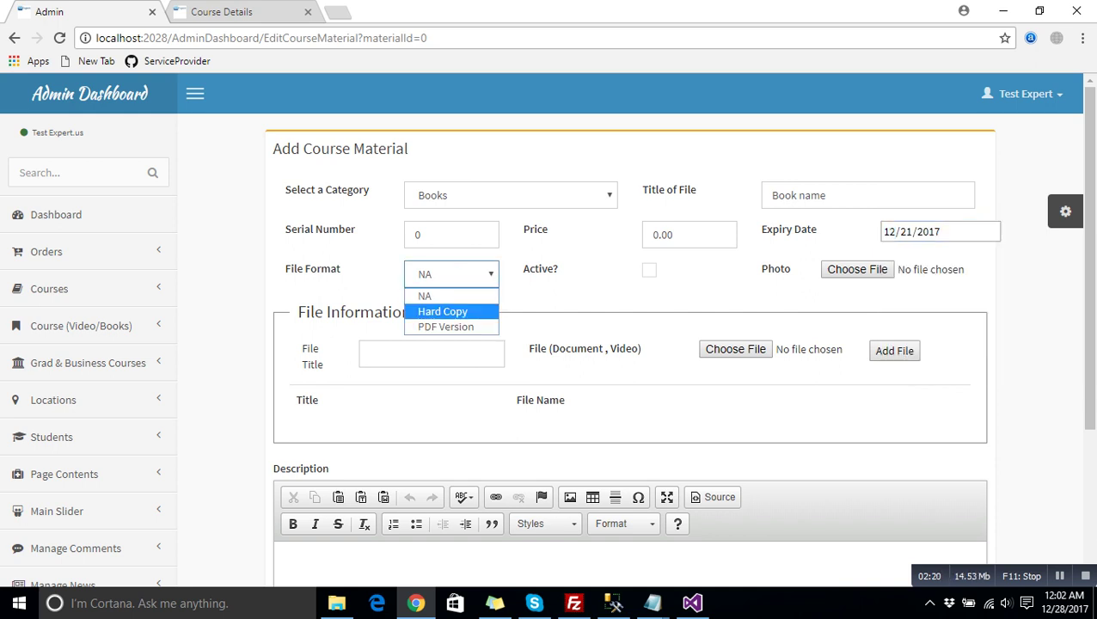
click(452, 311)
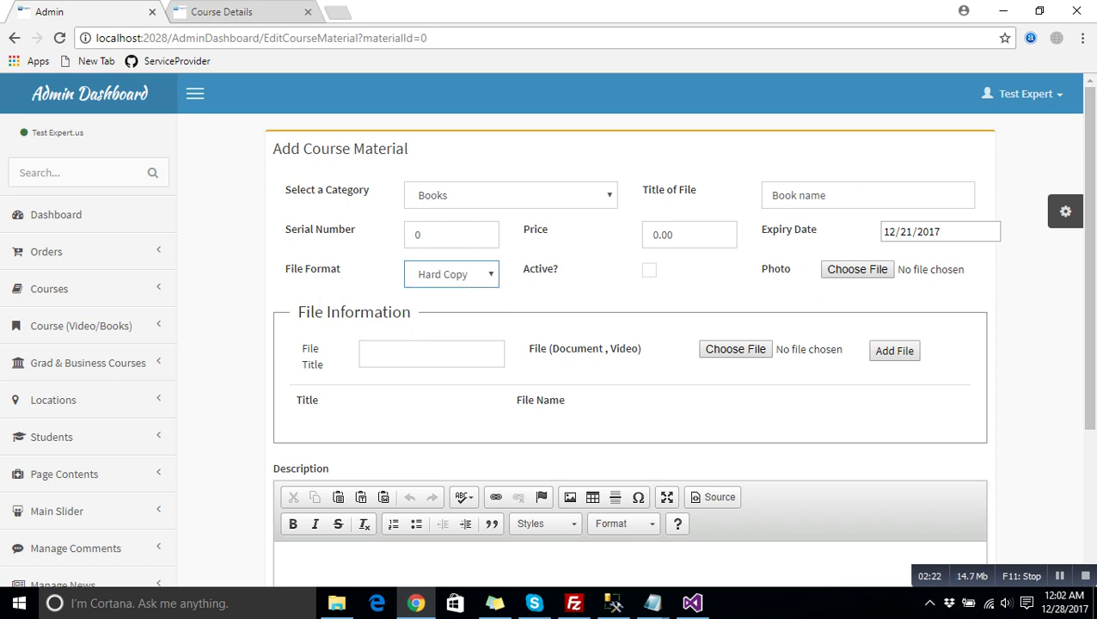
click(649, 270)
drag(300, 344, 320, 400)
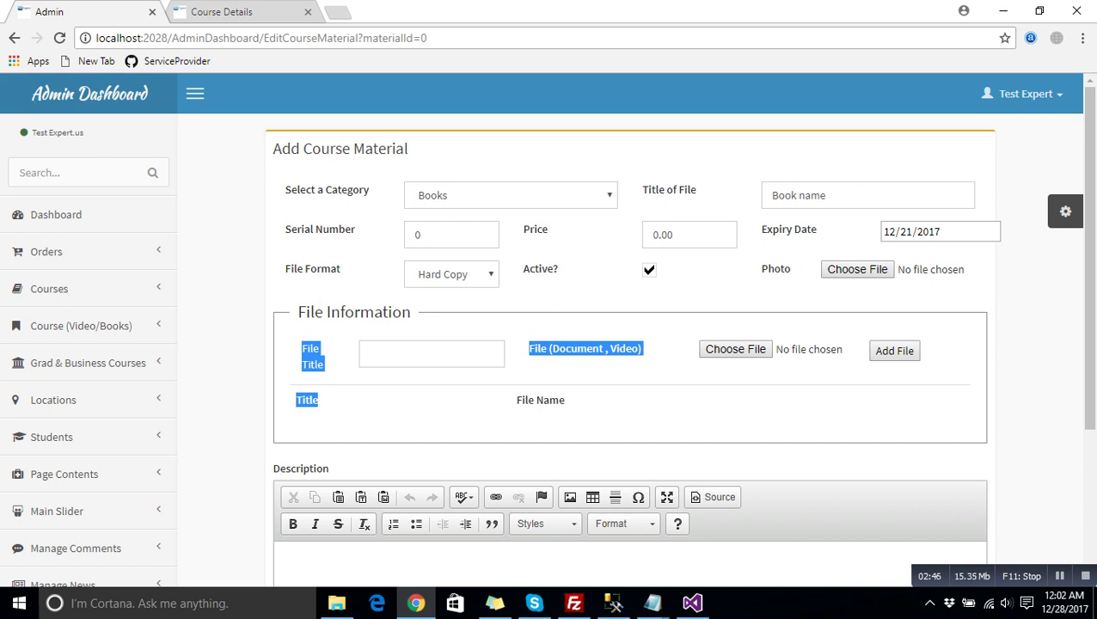
Step: Change the material's file format to PDF Version and examine the File Information title and upload fields
click(452, 274)
click(445, 327)
click(430, 354)
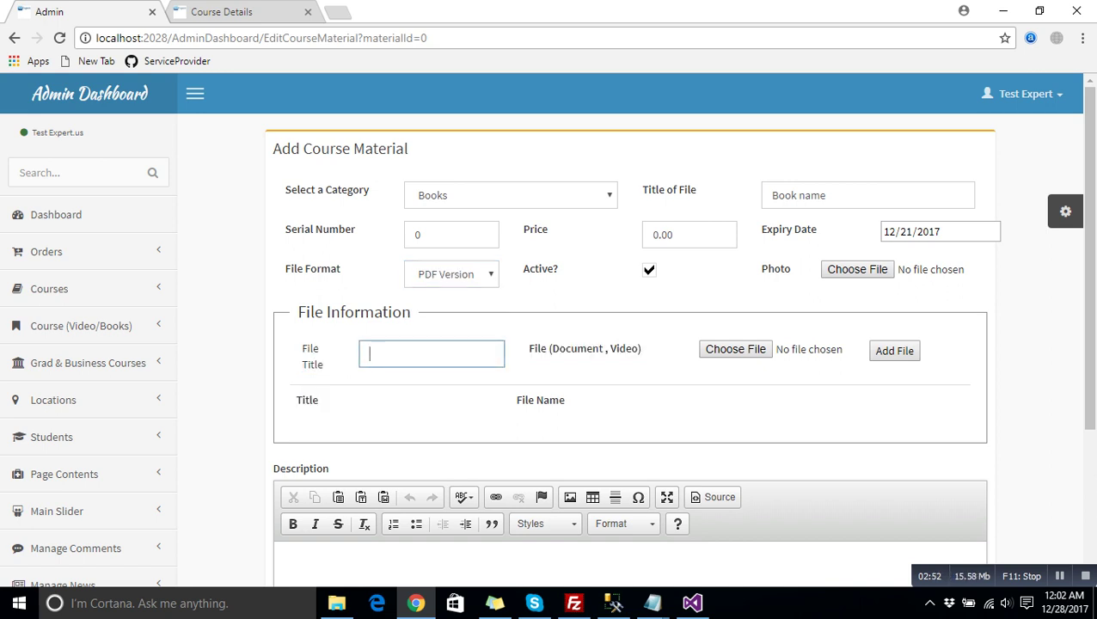
click(431, 353)
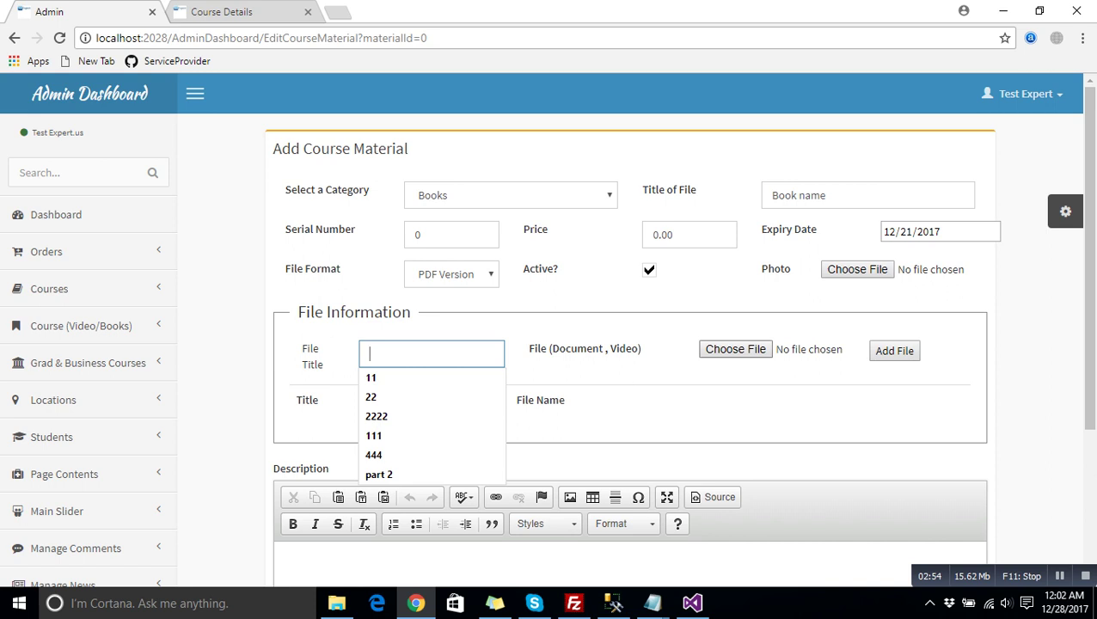
click(735, 349)
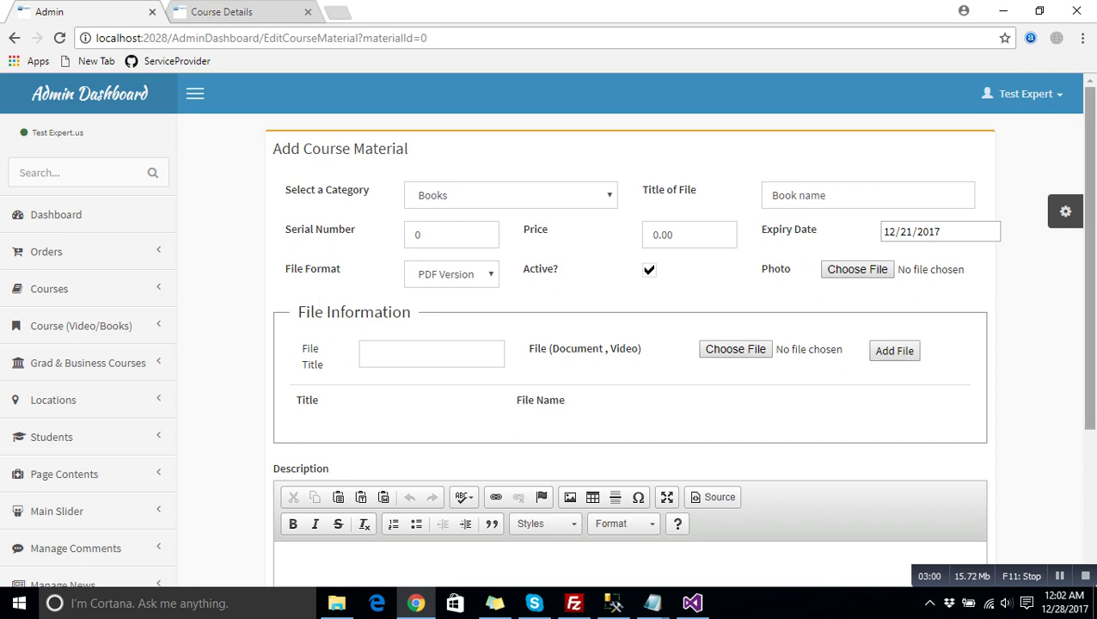
Step: Inspect the Expiry Date field and its calendar, leaving the date as it is
scroll(547, 330, down, 1)
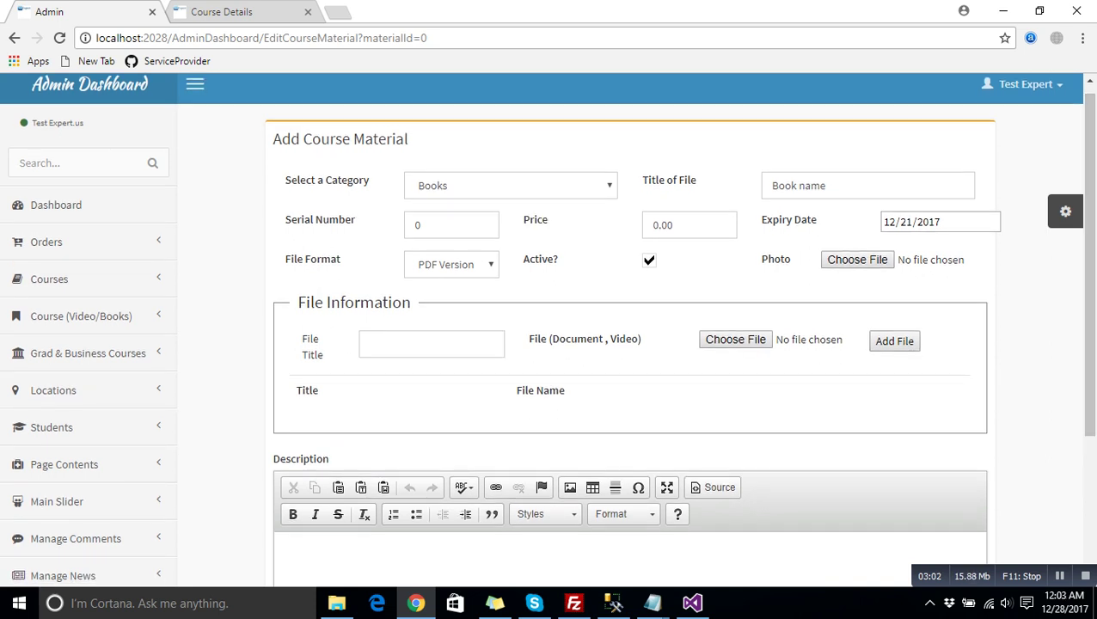
click(890, 222)
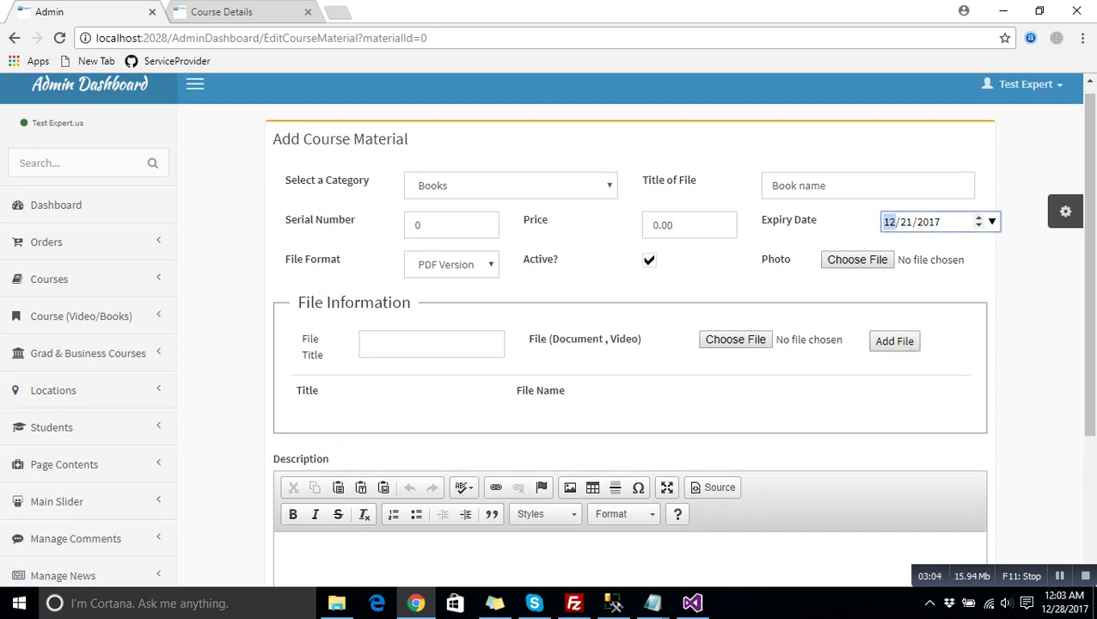
click(928, 222)
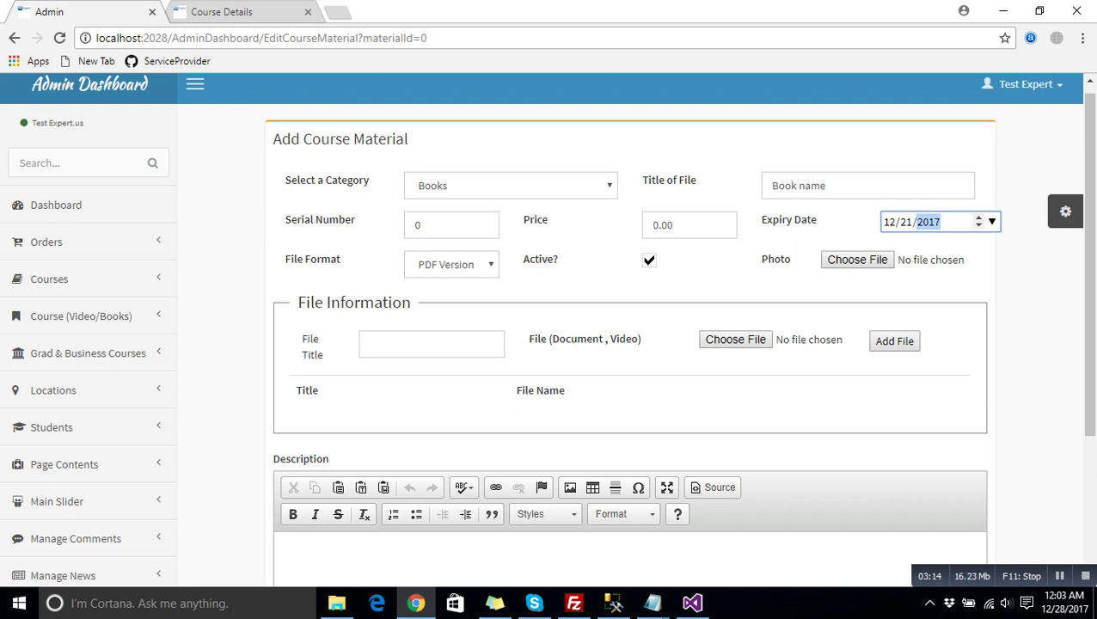
click(991, 221)
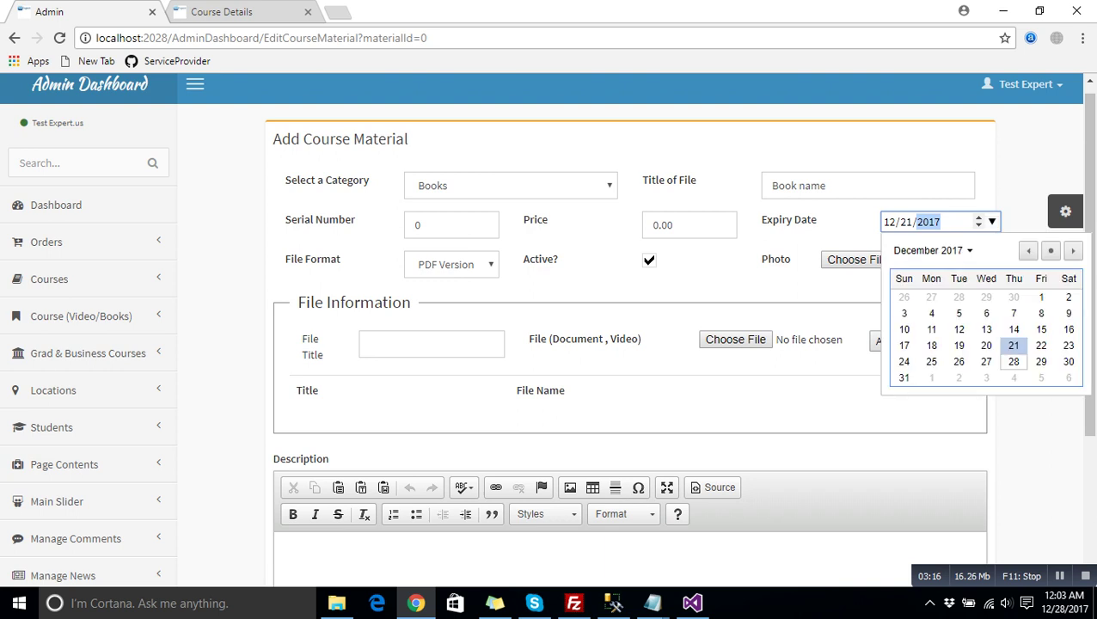
key(Escape)
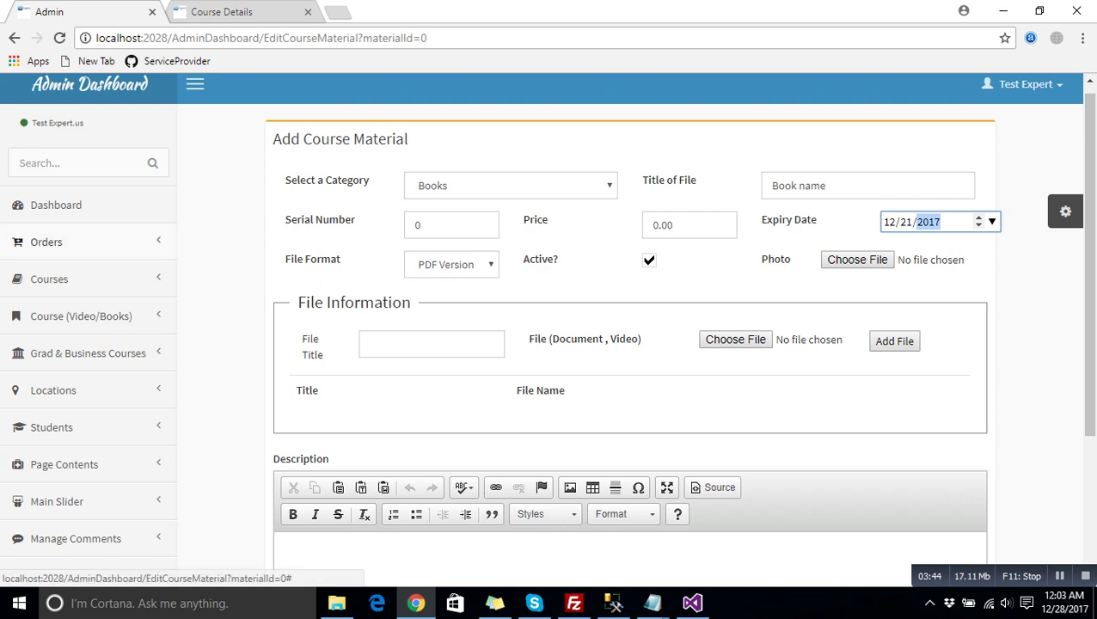
Step: Display the list of orders and open the details of the second order
click(18, 241)
click(74, 272)
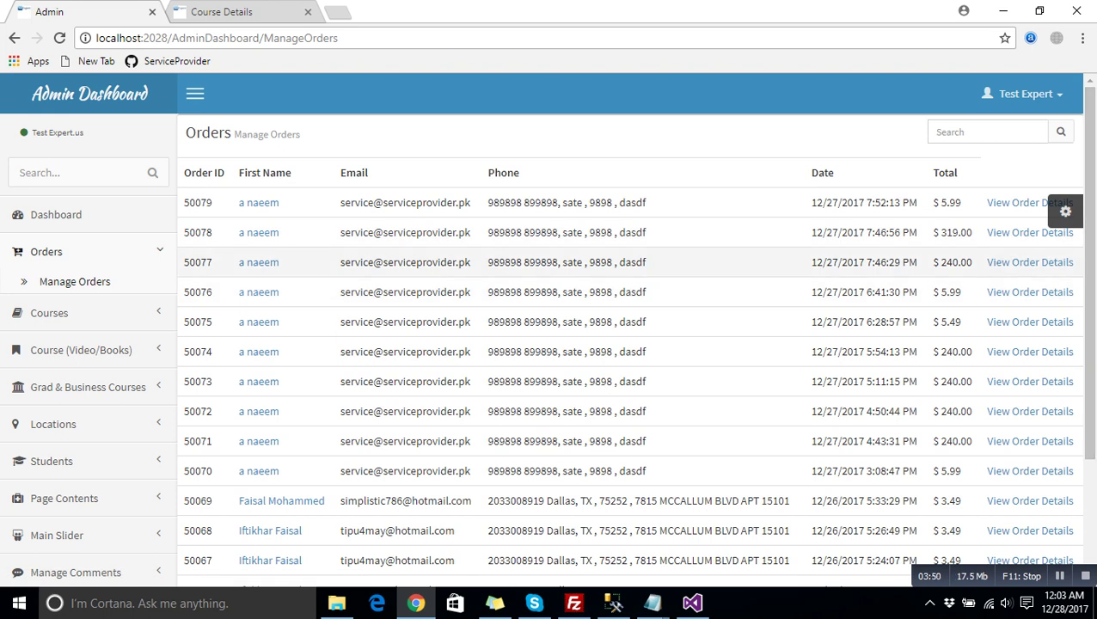
click(1030, 232)
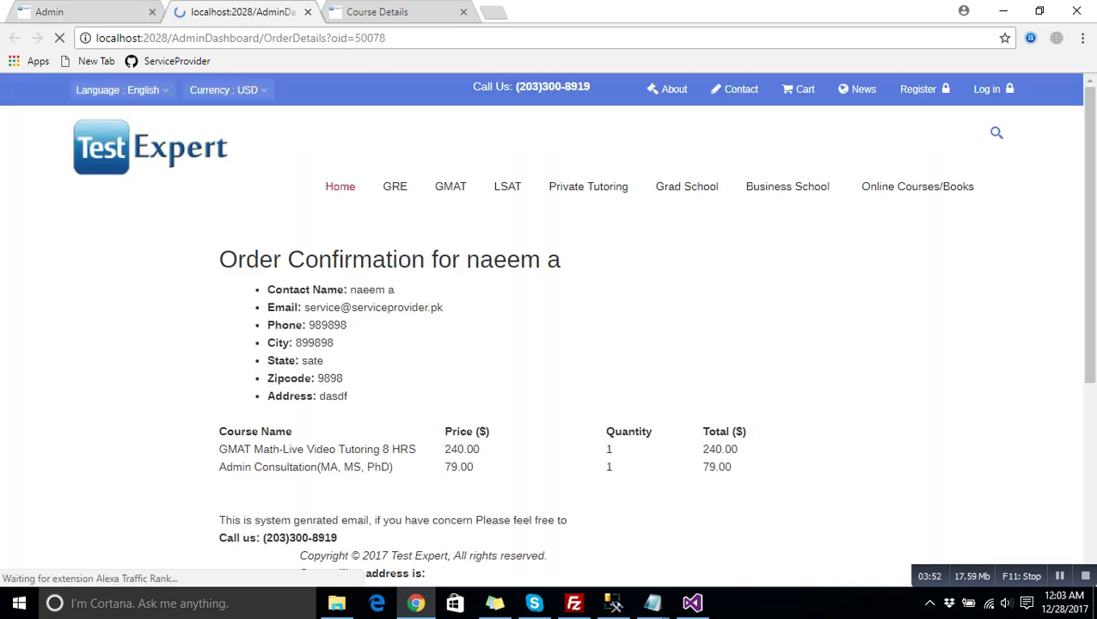
Step: Examine the order confirmation, highlighting the customer's contact details and the price of the first course
drag(267, 289, 347, 397)
drag(219, 449, 456, 449)
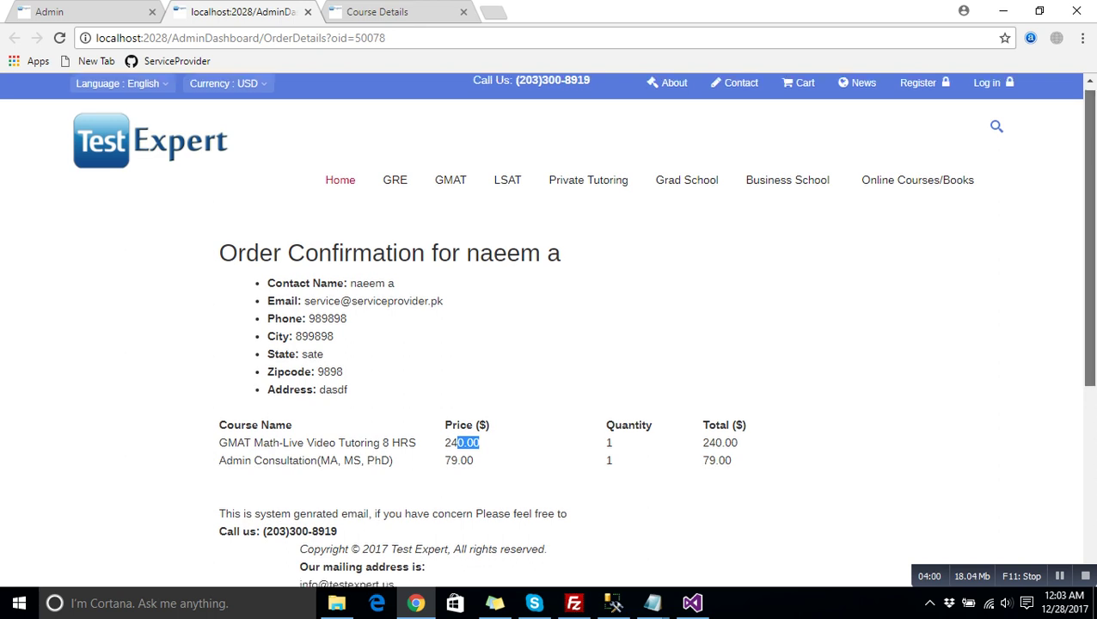
scroll(2, 539, down, 1)
drag(347, 312, 219, 174)
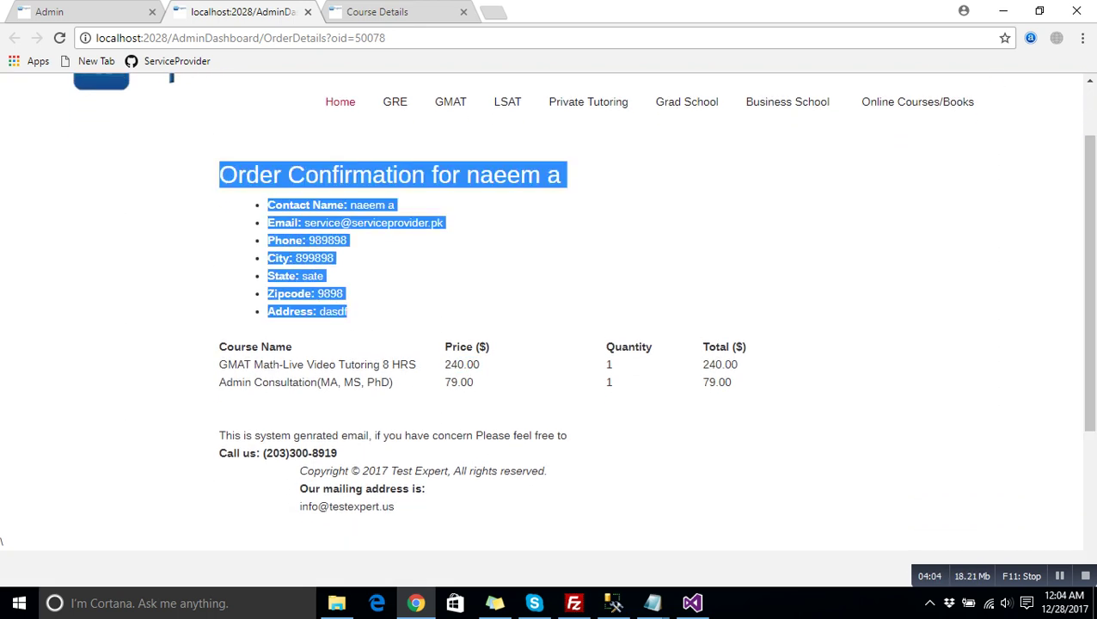
scroll(2, 540, up, 1)
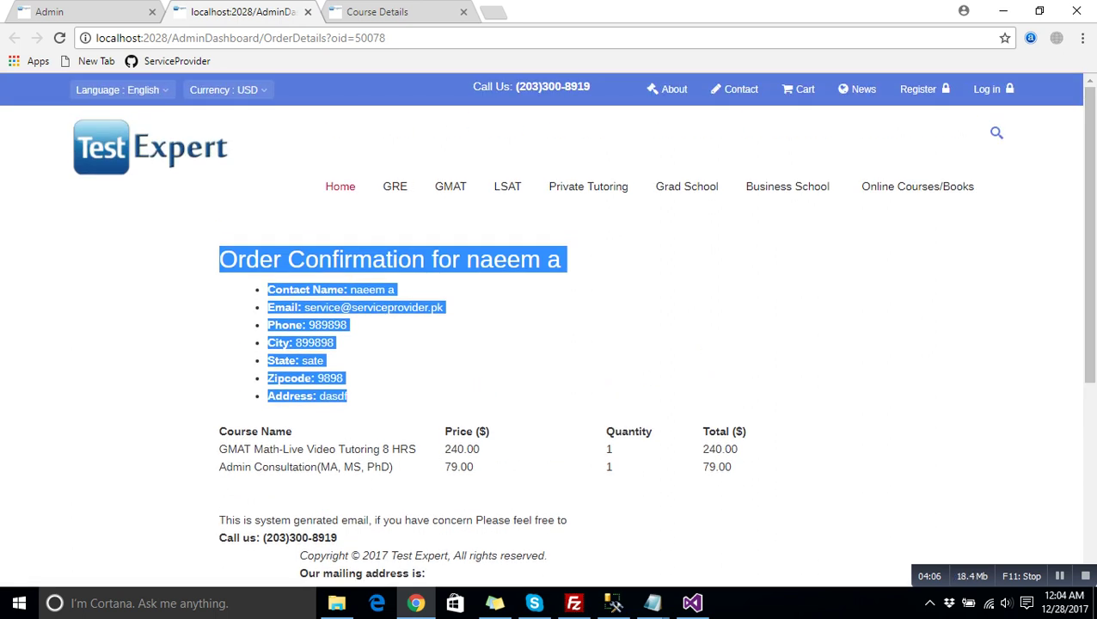